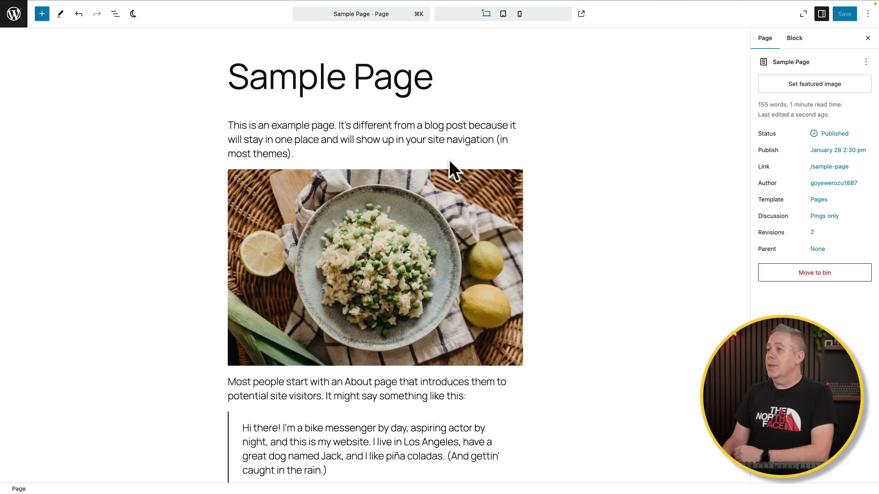
- Select the food photo's Image block and expand its Caption and Link inner block styles
{"action": "left_click", "coordinate": [426, 198]}
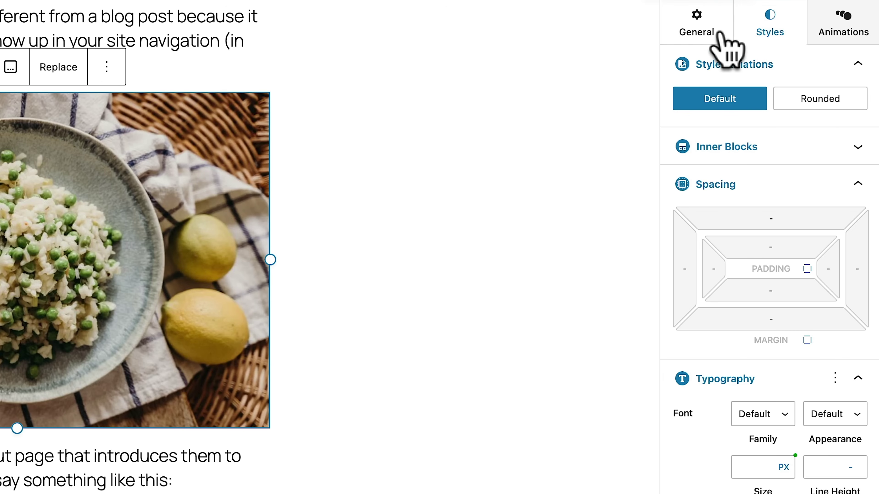
{"action": "mouse_move", "coordinate": [684, 98]}
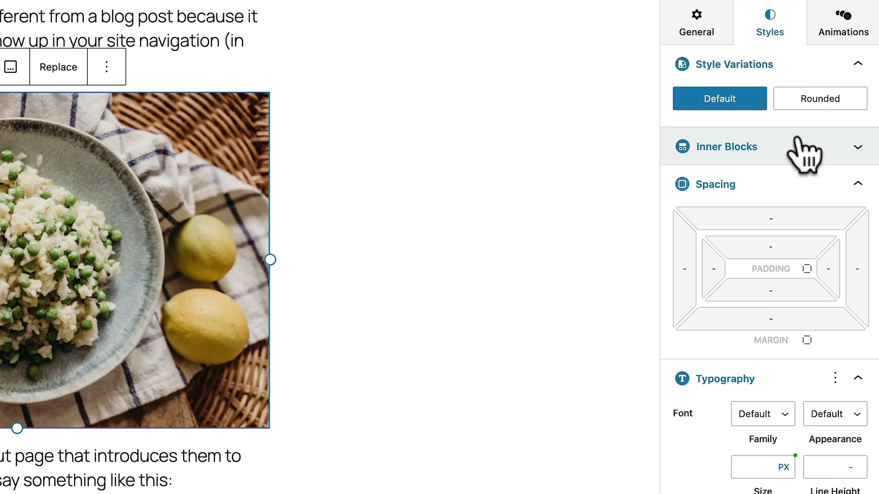
{"action": "left_click", "coordinate": [797, 155]}
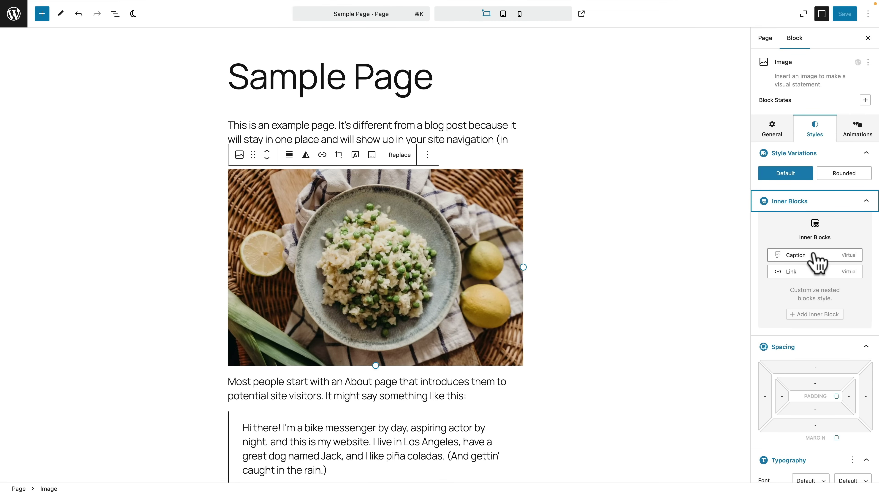
- Link and lock all four padding sides at 0, and set the top margin to 8
{"action": "scroll", "coordinate": [808, 324], "scroll_direction": "down", "scroll_amount": 4}
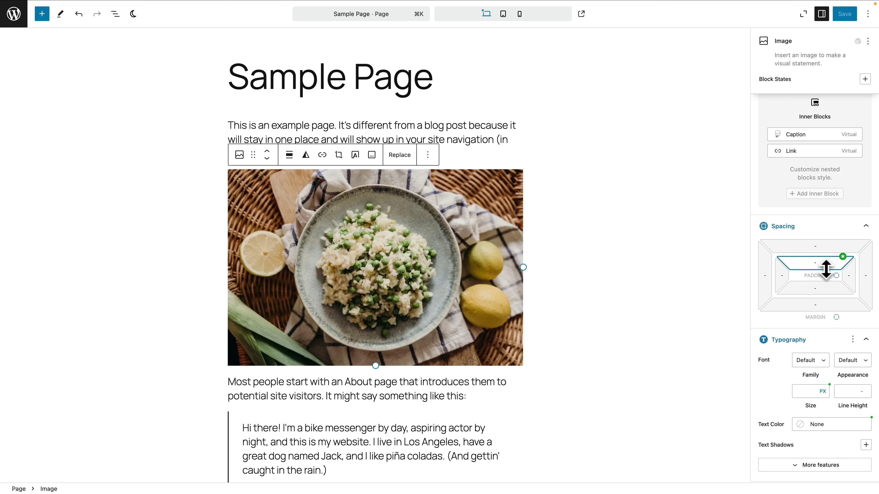
{"action": "left_click", "coordinate": [825, 262]}
{"action": "left_click", "coordinate": [836, 276]}
{"action": "left_click", "coordinate": [837, 277]}
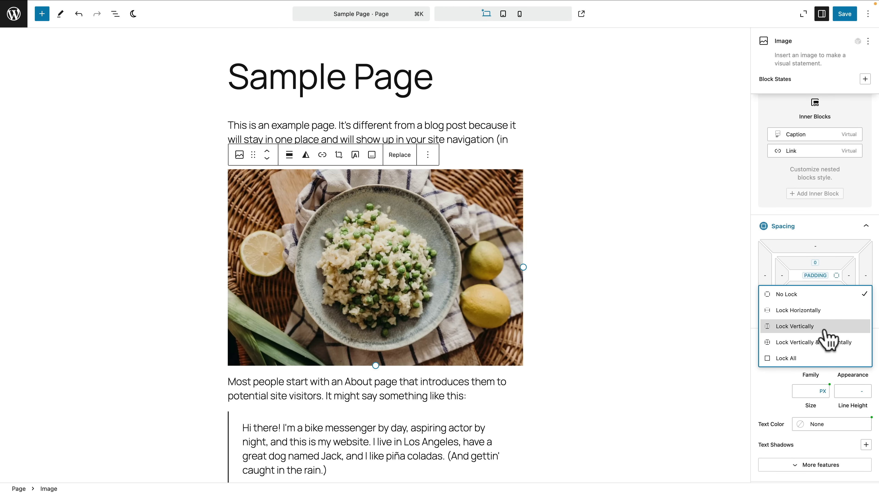
{"action": "left_click", "coordinate": [814, 359]}
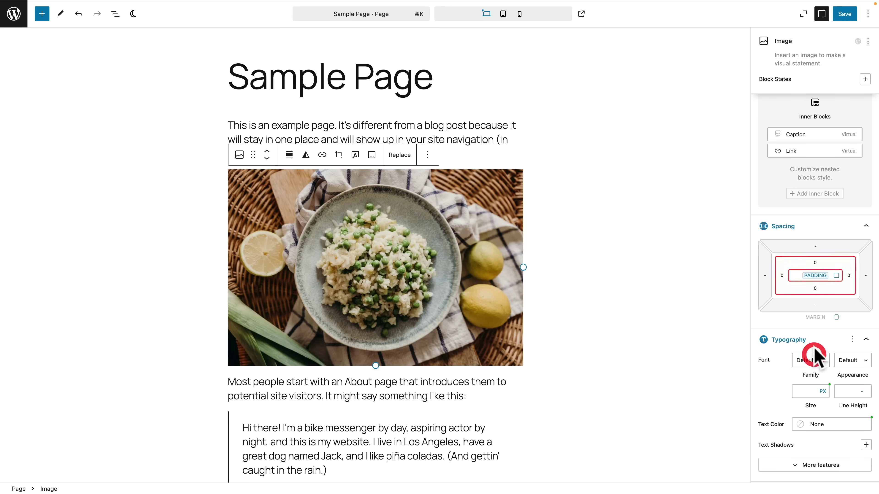
{"action": "left_click_drag", "start_coordinate": [816, 264], "coordinate": [825, 244]}
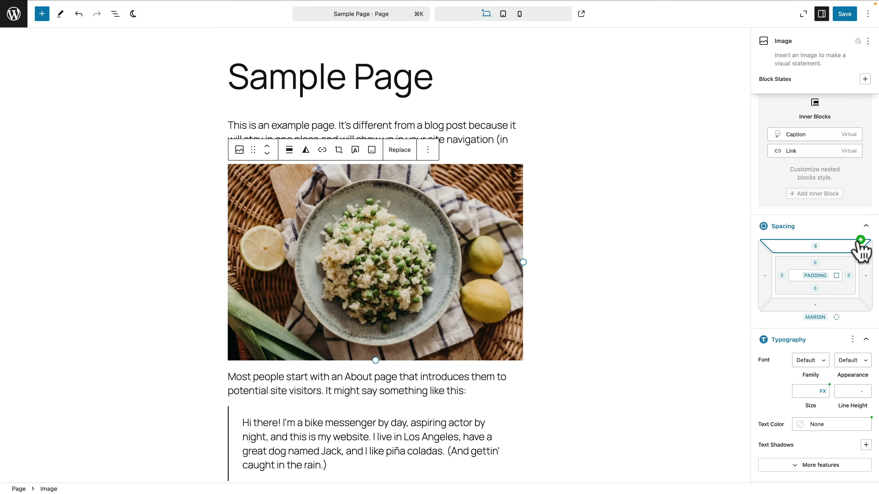
- Replace the top margin's 8 with the theme's Regular spacing preset
{"action": "left_click", "coordinate": [861, 240]}
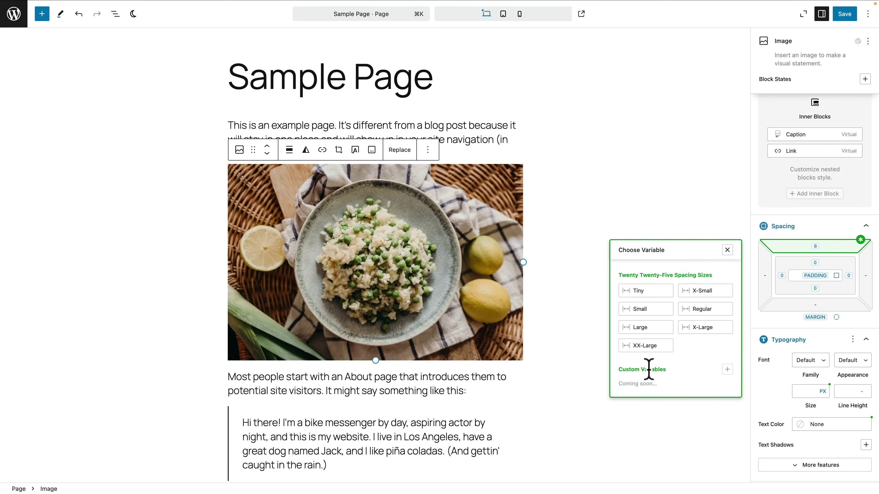
{"action": "left_click", "coordinate": [702, 309]}
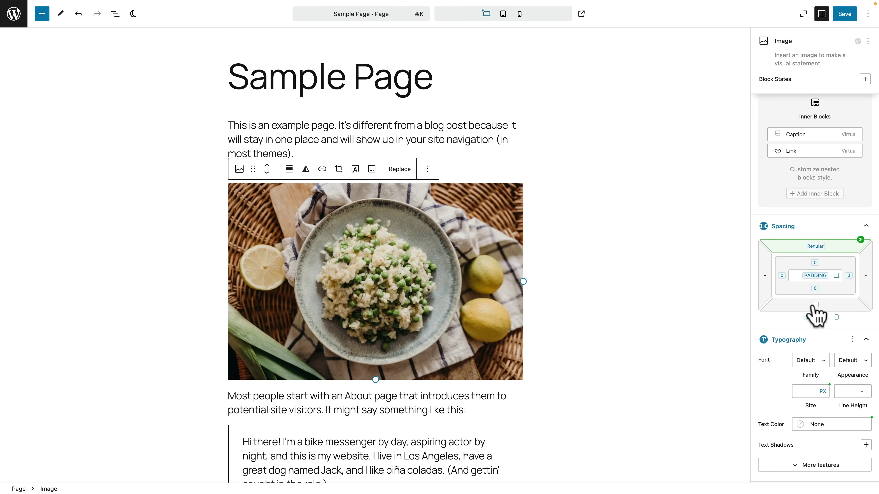
{"action": "scroll", "coordinate": [814, 314], "scroll_direction": "down", "scroll_amount": 5}
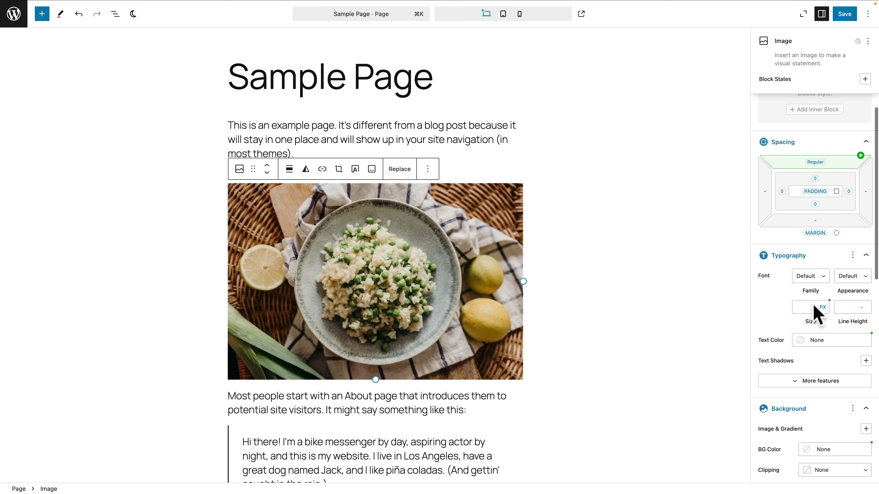
{"action": "scroll", "coordinate": [795, 283], "scroll_direction": "down", "scroll_amount": 1}
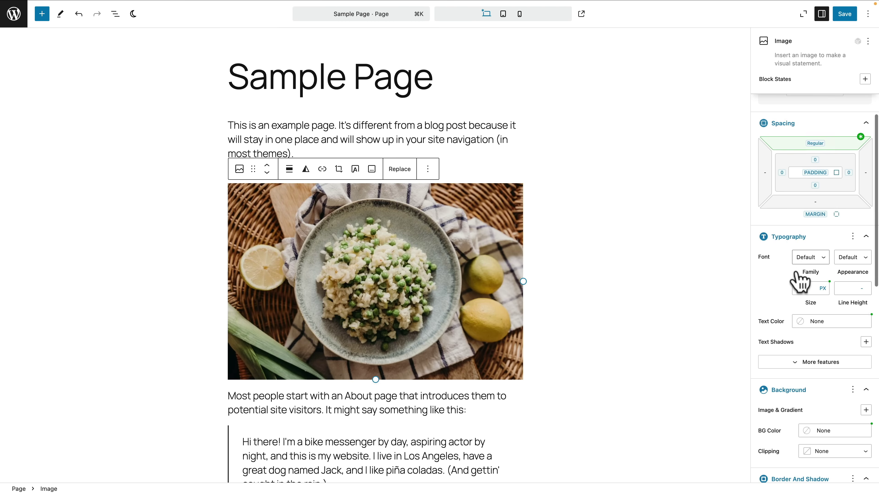
{"action": "left_click", "coordinate": [852, 237]}
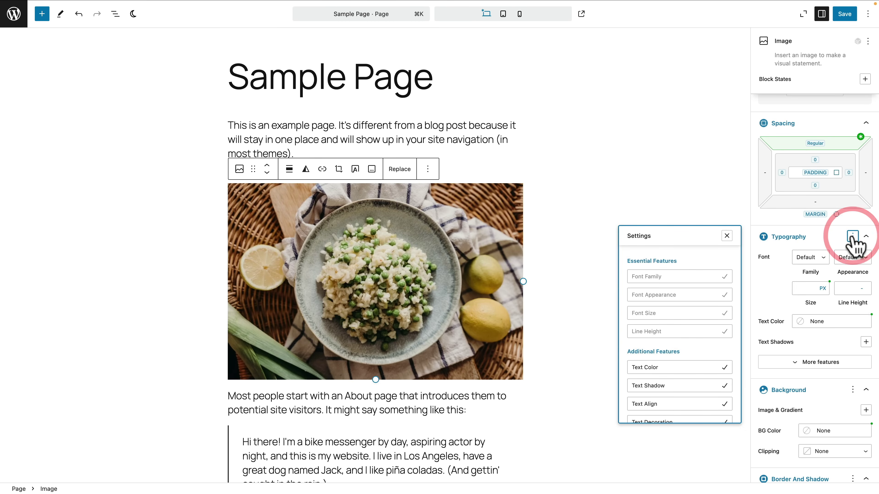
{"action": "scroll", "coordinate": [668, 354], "scroll_direction": "down", "scroll_amount": 10}
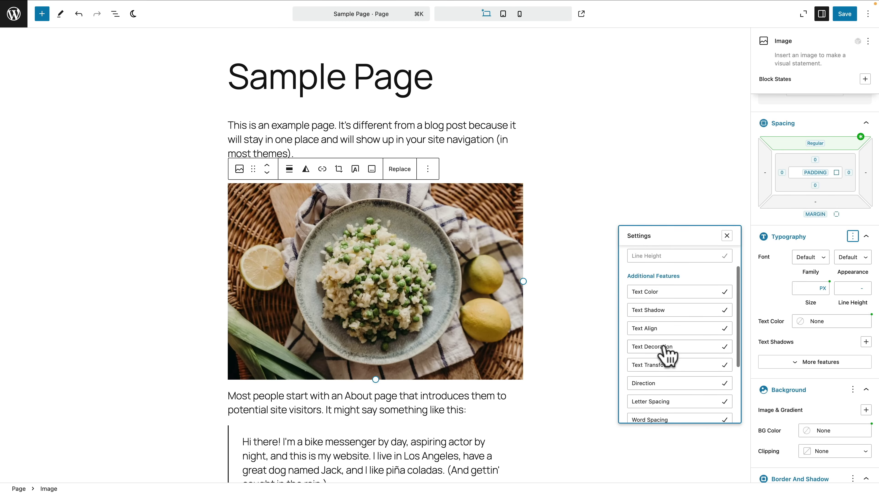
{"action": "scroll", "coordinate": [668, 354], "scroll_direction": "down", "scroll_amount": 1}
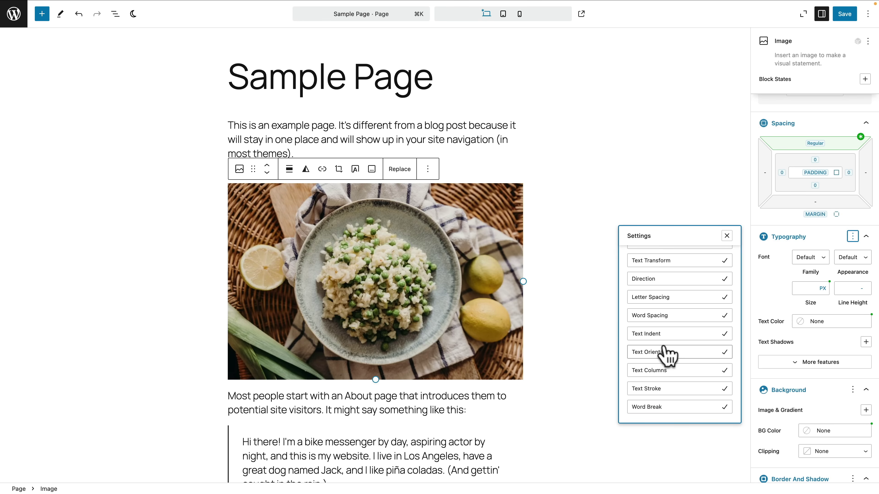
{"action": "scroll", "coordinate": [683, 344], "scroll_direction": "up", "scroll_amount": 5}
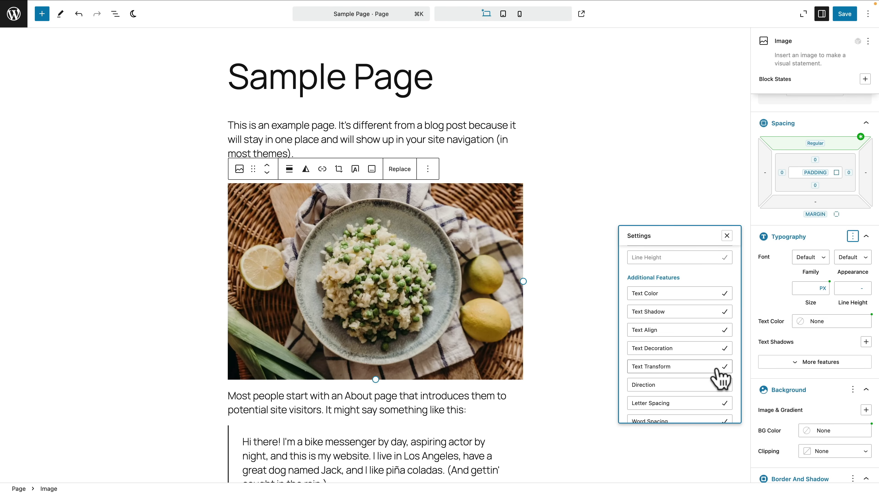
{"action": "left_click", "coordinate": [722, 367]}
{"action": "left_click", "coordinate": [690, 388]}
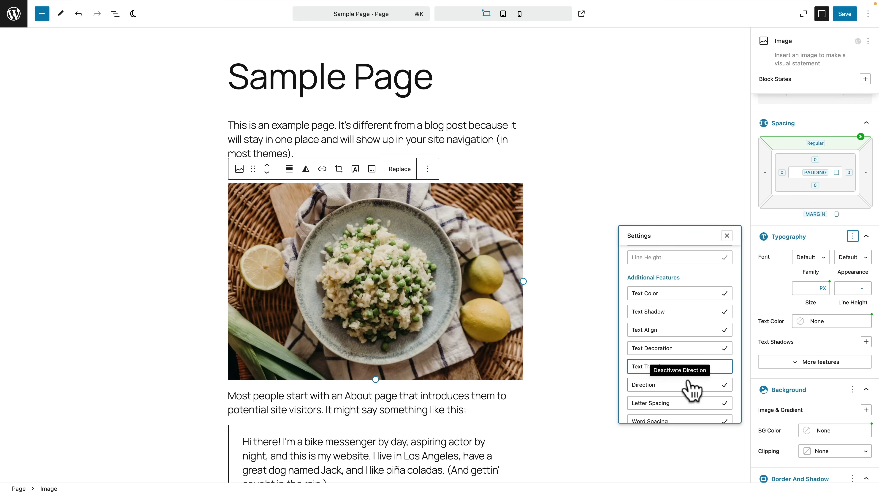
{"action": "left_click", "coordinate": [723, 366]}
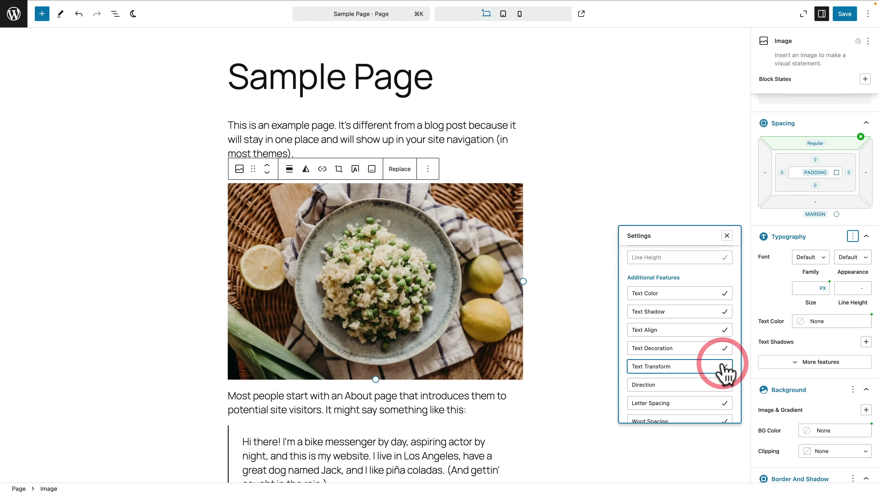
{"action": "left_click", "coordinate": [727, 236]}
{"action": "scroll", "coordinate": [793, 314], "scroll_direction": "down", "scroll_amount": 3}
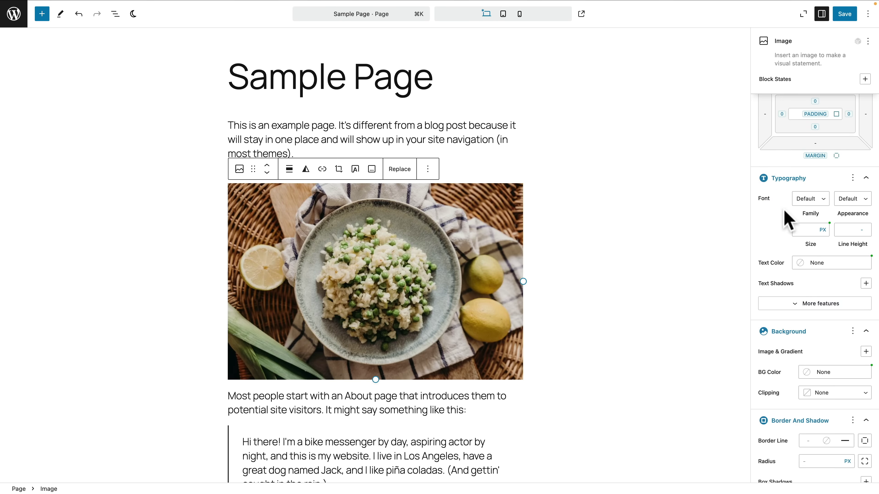
- Save the page and switch the font size unit to CSS Functions and Variables
{"action": "key", "text": "super+s"}
{"action": "left_click", "coordinate": [798, 312]}
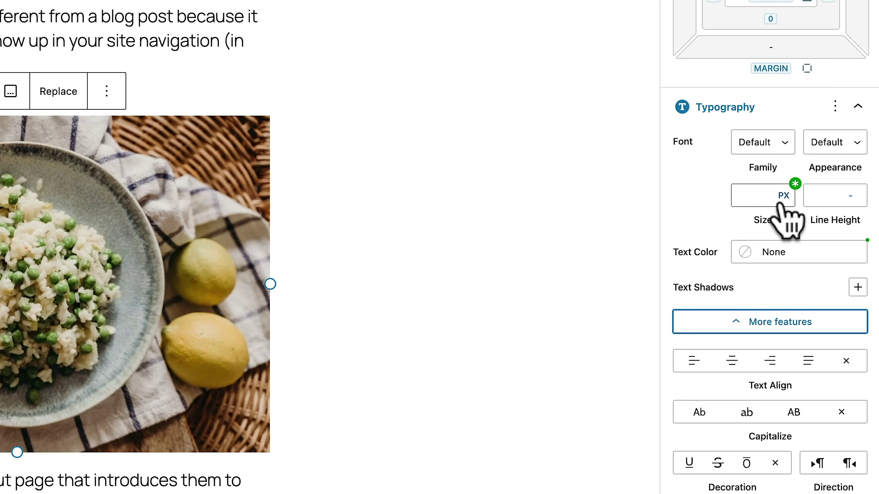
{"action": "left_click", "coordinate": [784, 197]}
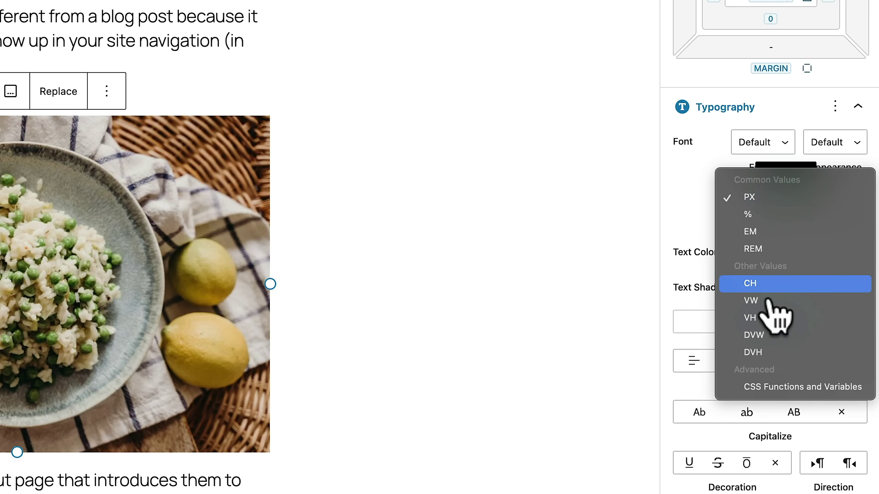
{"action": "left_click", "coordinate": [764, 389]}
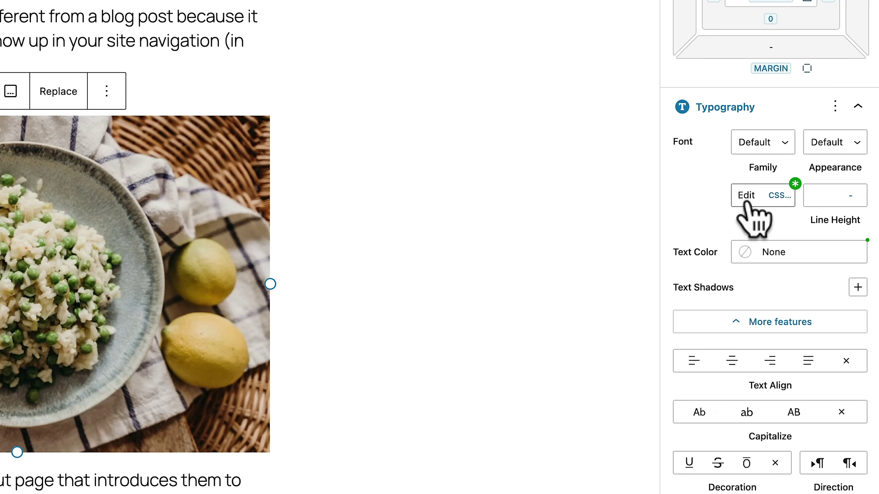
- Open the preset font size variables and close them without choosing one
{"action": "left_click", "coordinate": [794, 186]}
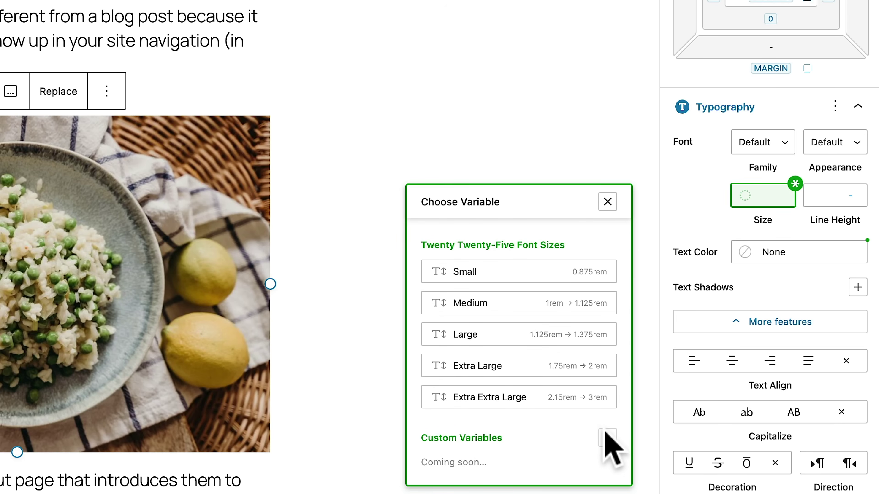
{"action": "left_click", "coordinate": [607, 201]}
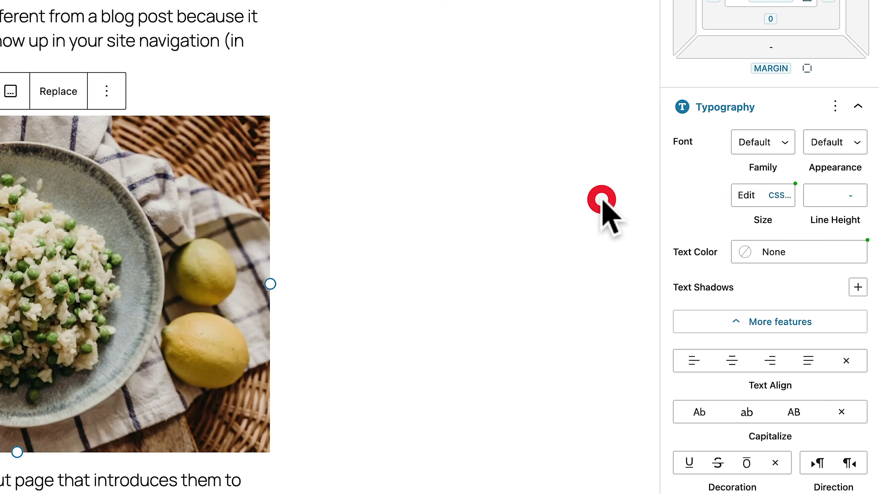
{"action": "left_click", "coordinate": [684, 322]}
{"action": "scroll", "coordinate": [737, 329], "scroll_direction": "down", "scroll_amount": 5}
{"action": "scroll", "coordinate": [737, 329], "scroll_direction": "down", "scroll_amount": 1}
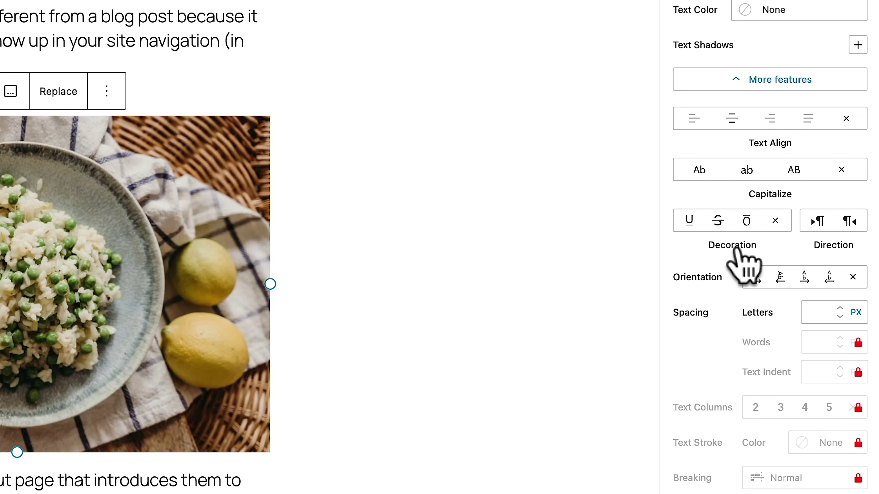
{"action": "scroll", "coordinate": [735, 256], "scroll_direction": "down", "scroll_amount": 4}
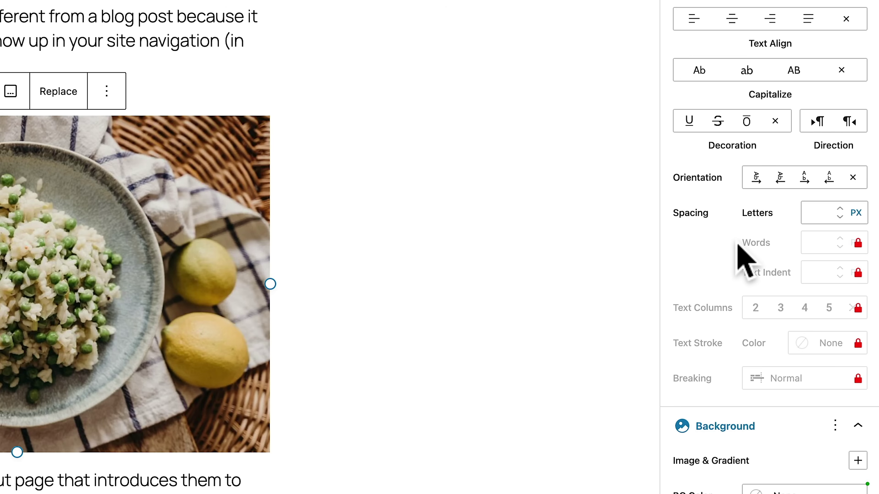
{"action": "scroll", "coordinate": [744, 260], "scroll_direction": "down", "scroll_amount": 6}
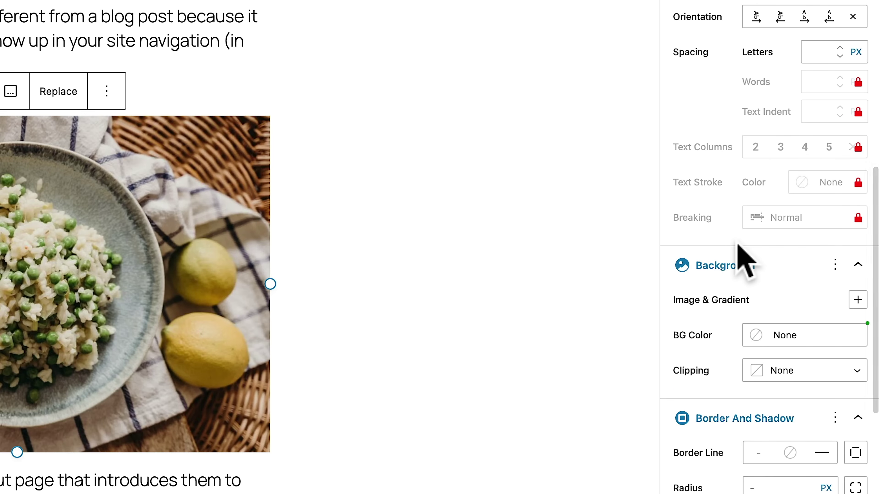
{"action": "left_click", "coordinate": [835, 265]}
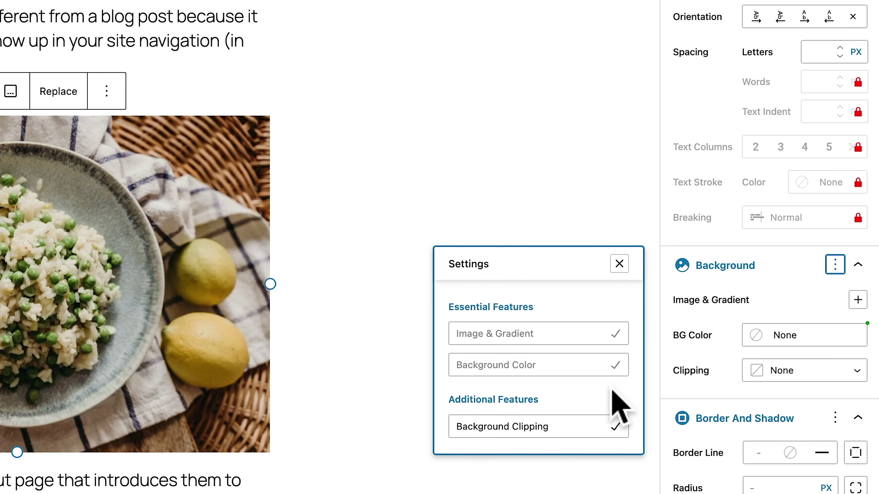
{"action": "left_click", "coordinate": [619, 264]}
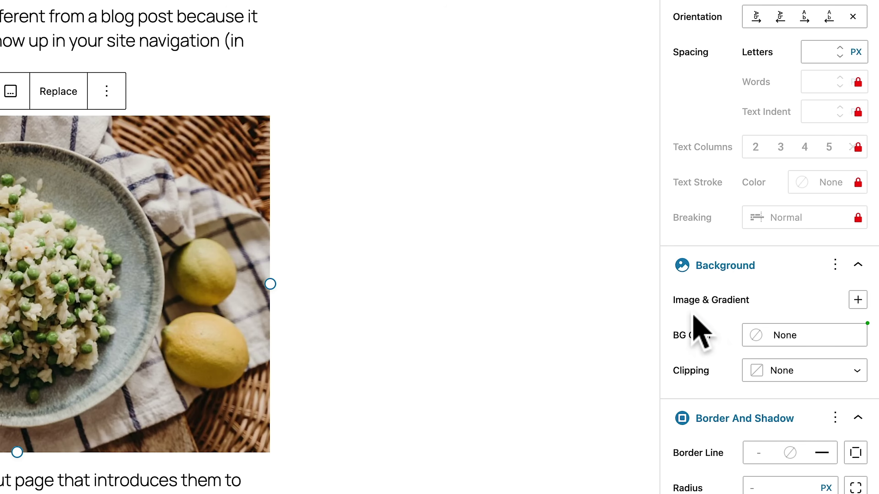
{"action": "left_click", "coordinate": [795, 341]}
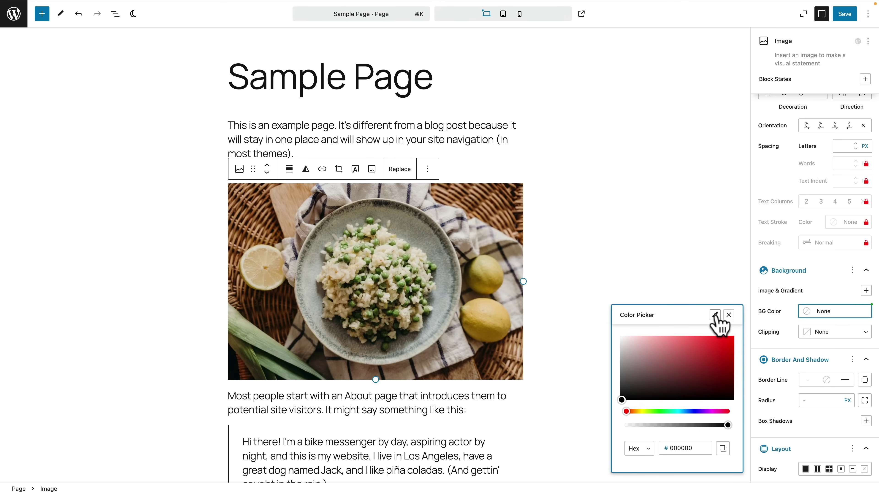
{"action": "left_click", "coordinate": [728, 315]}
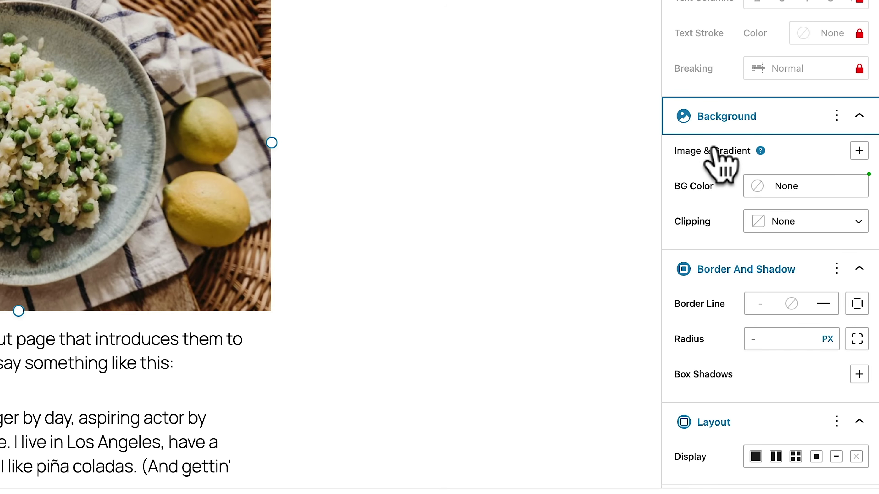
{"action": "left_click", "coordinate": [697, 155]}
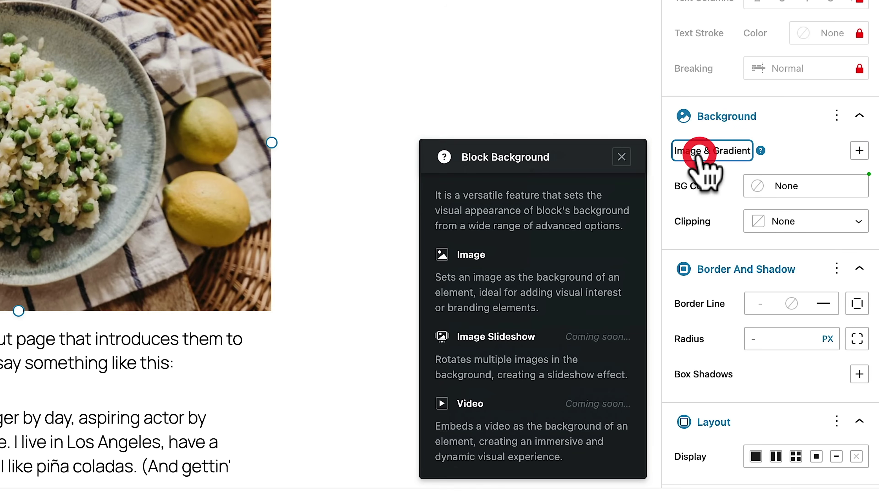
{"action": "scroll", "coordinate": [538, 344], "scroll_direction": "down", "scroll_amount": 7}
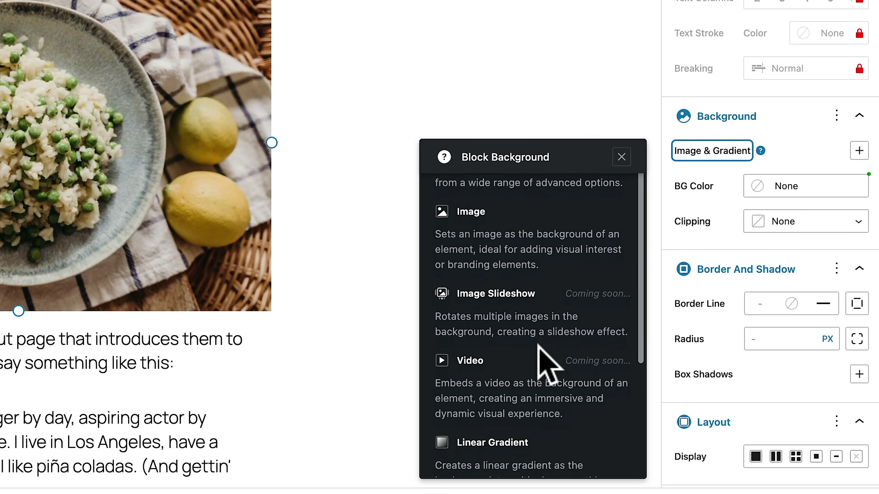
{"action": "scroll", "coordinate": [539, 348], "scroll_direction": "up", "scroll_amount": 5}
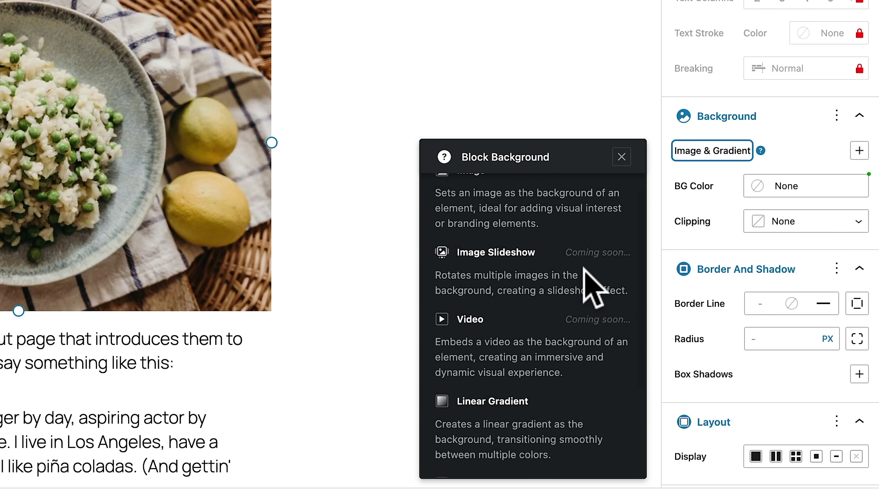
{"action": "scroll", "coordinate": [585, 268], "scroll_direction": "up", "scroll_amount": 3}
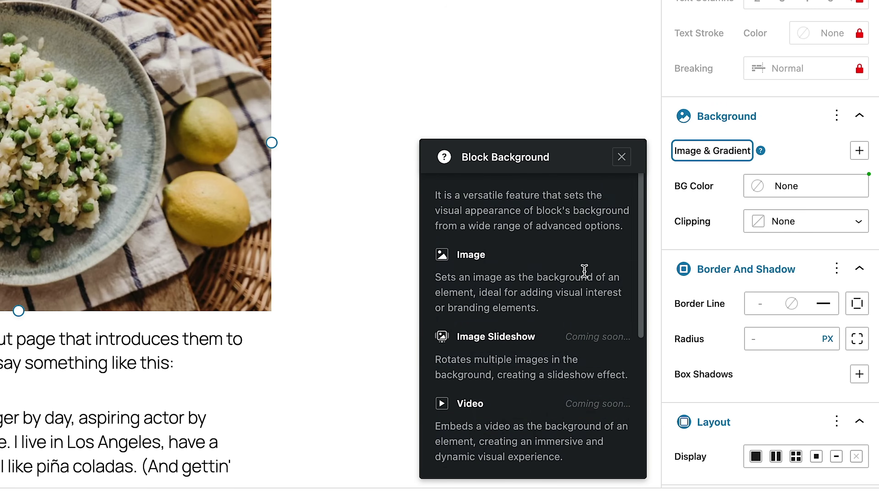
{"action": "left_click", "coordinate": [621, 160]}
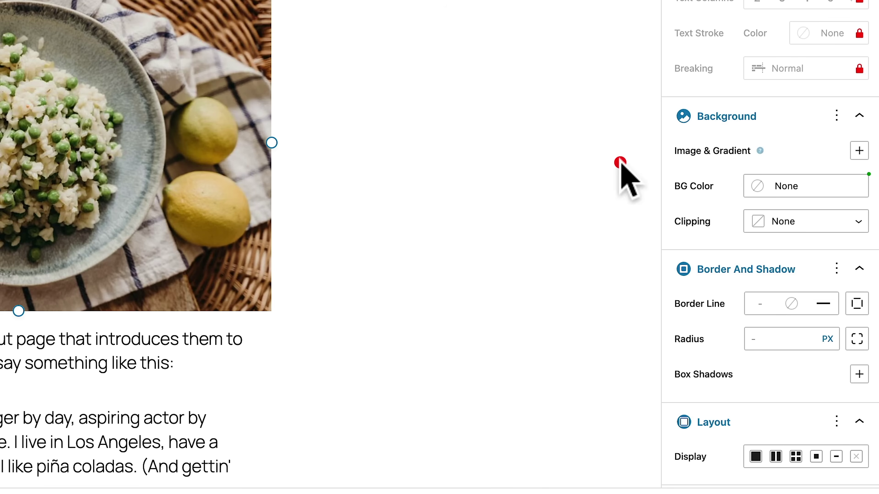
{"action": "scroll", "coordinate": [725, 248], "scroll_direction": "down", "scroll_amount": 5}
{"action": "scroll", "coordinate": [726, 256], "scroll_direction": "down", "scroll_amount": 2}
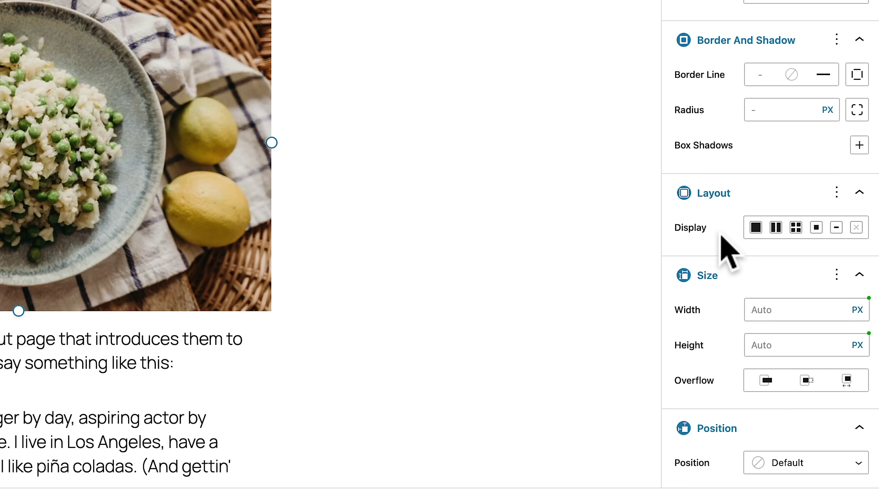
{"action": "scroll", "coordinate": [722, 239], "scroll_direction": "down", "scroll_amount": 5}
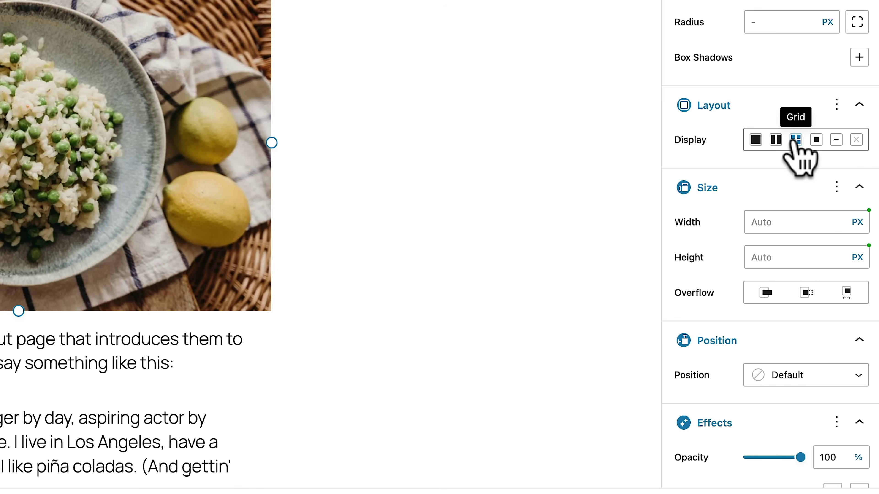
{"action": "scroll", "coordinate": [793, 143], "scroll_direction": "down", "scroll_amount": 3}
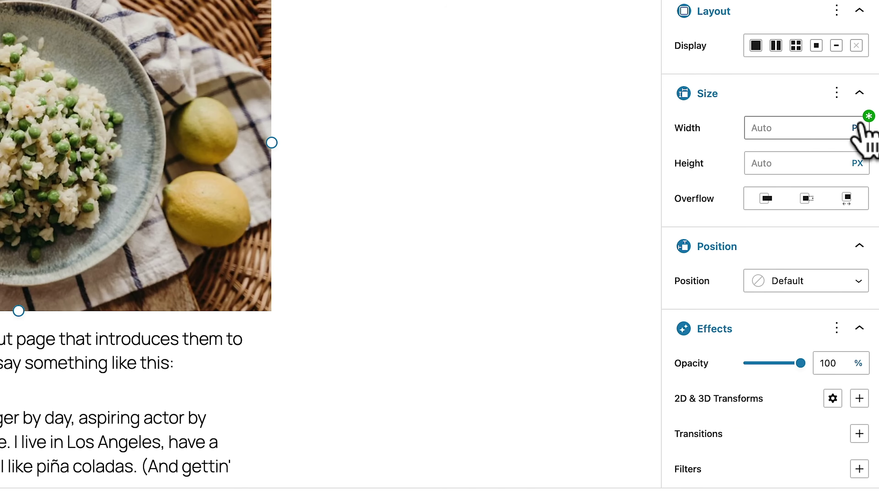
{"action": "left_click", "coordinate": [867, 117]}
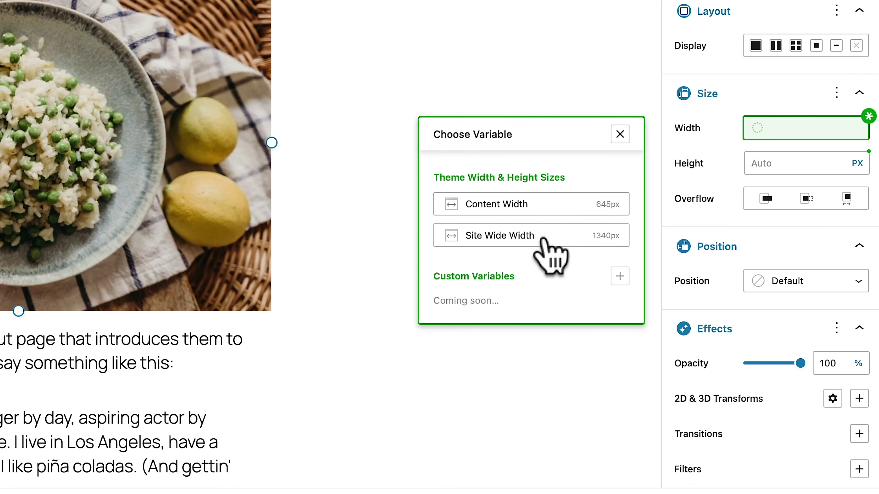
{"action": "left_click", "coordinate": [619, 135]}
{"action": "scroll", "coordinate": [677, 186], "scroll_direction": "down", "scroll_amount": 3}
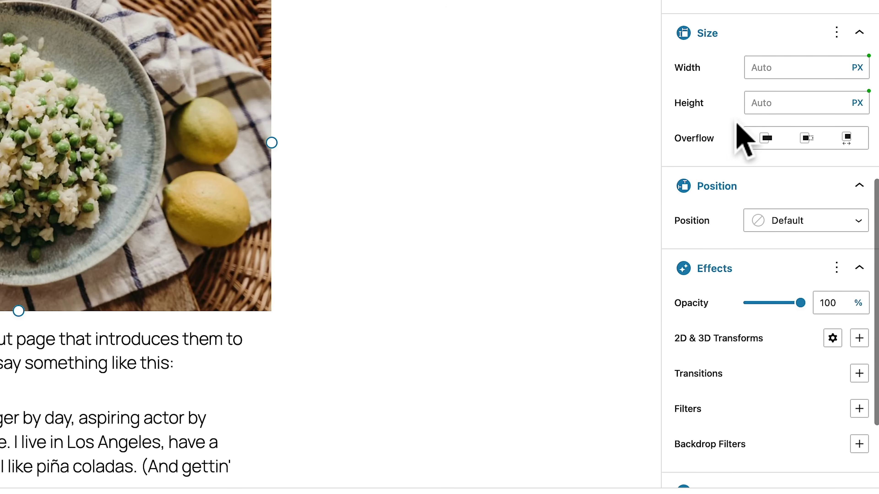
{"action": "scroll", "coordinate": [757, 208], "scroll_direction": "down", "scroll_amount": 4}
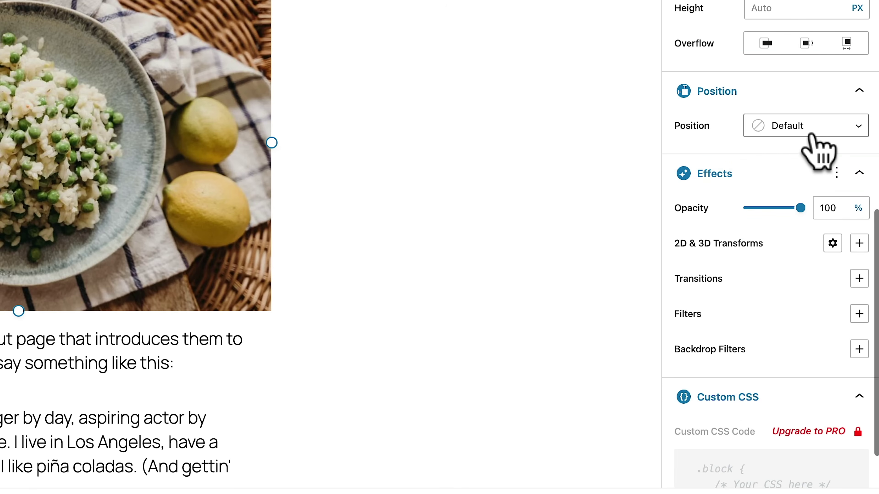
{"action": "left_click", "coordinate": [858, 129]}
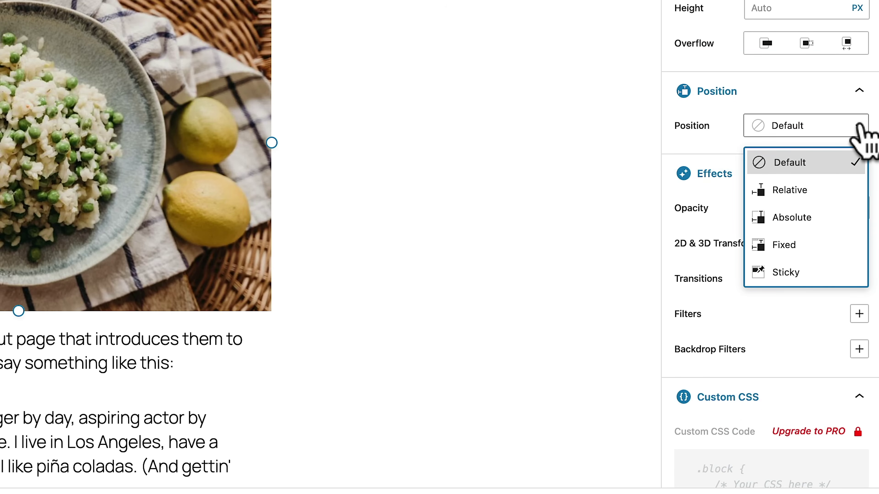
{"action": "left_click", "coordinate": [858, 125]}
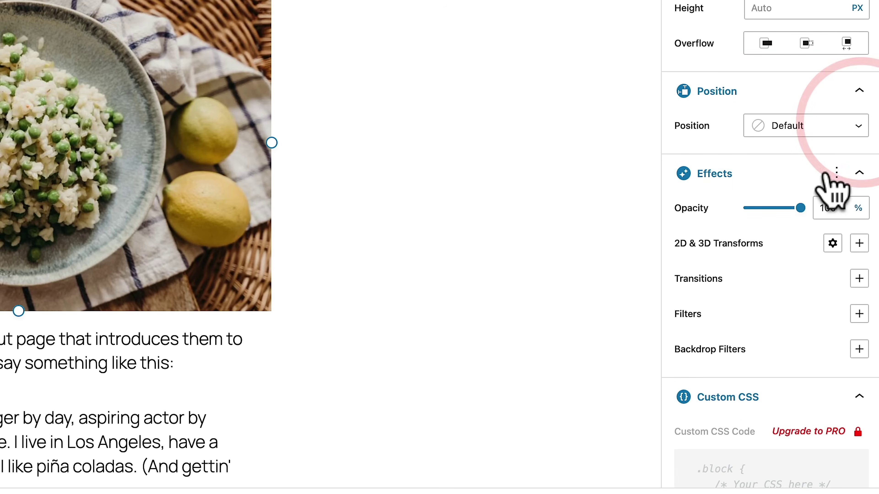
{"action": "scroll", "coordinate": [802, 215], "scroll_direction": "down", "scroll_amount": 4}
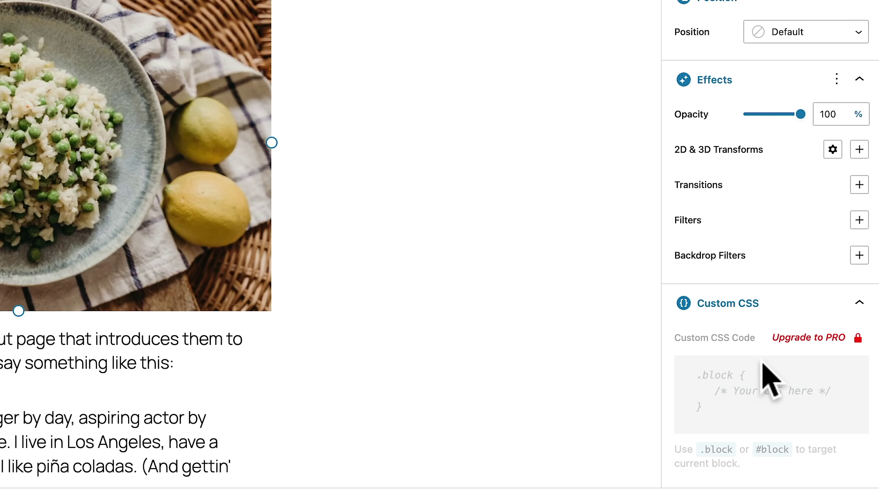
{"action": "scroll", "coordinate": [775, 381], "scroll_direction": "up", "scroll_amount": 20}
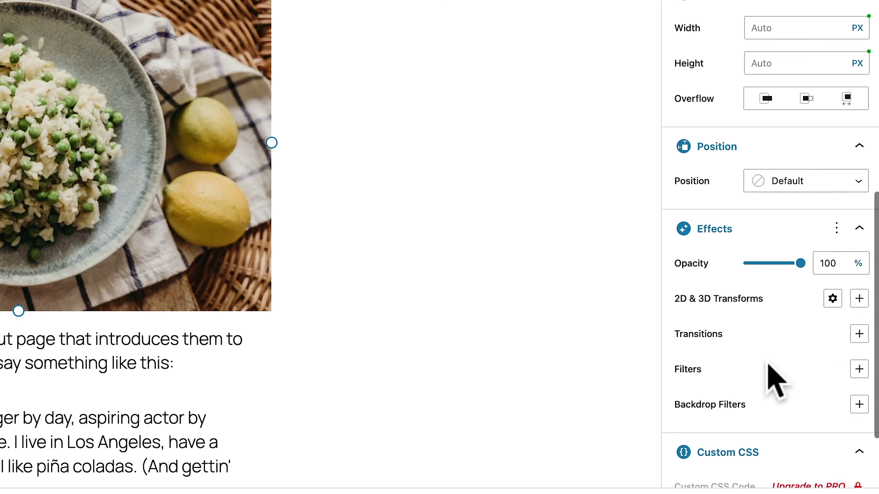
{"action": "scroll", "coordinate": [771, 377], "scroll_direction": "up", "scroll_amount": 5}
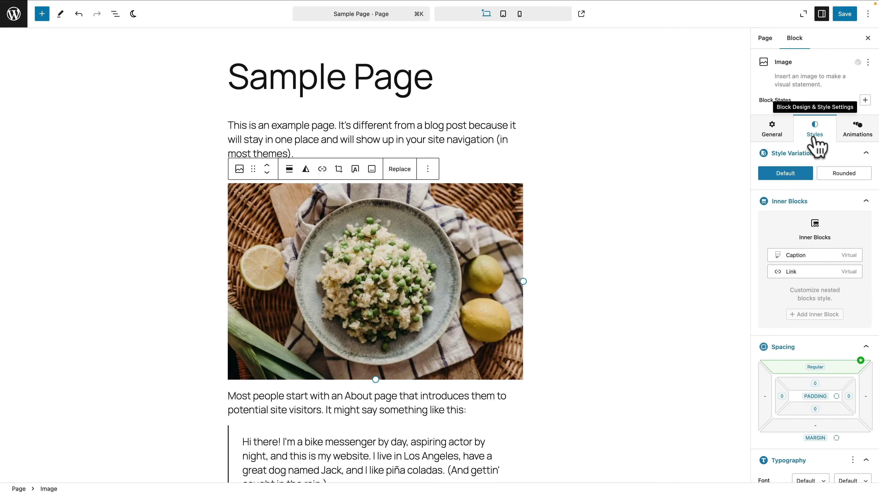
{"action": "left_click", "coordinate": [855, 138]}
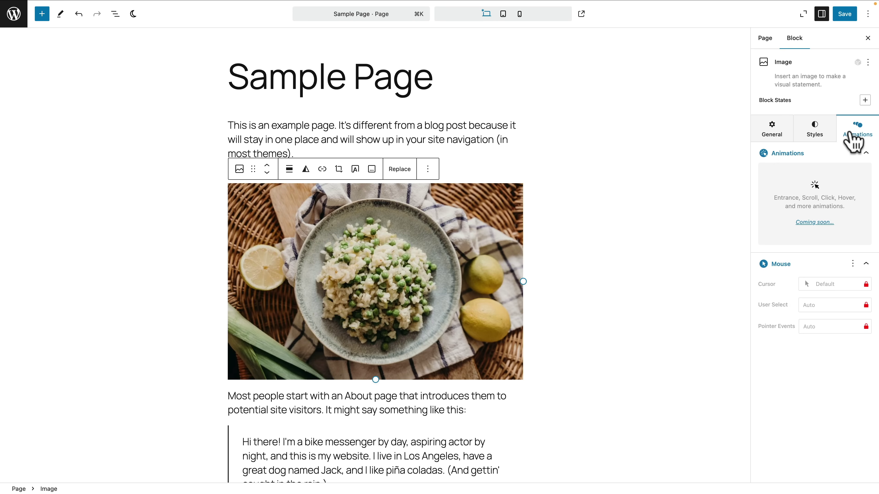
{"action": "left_click", "coordinate": [814, 133]}
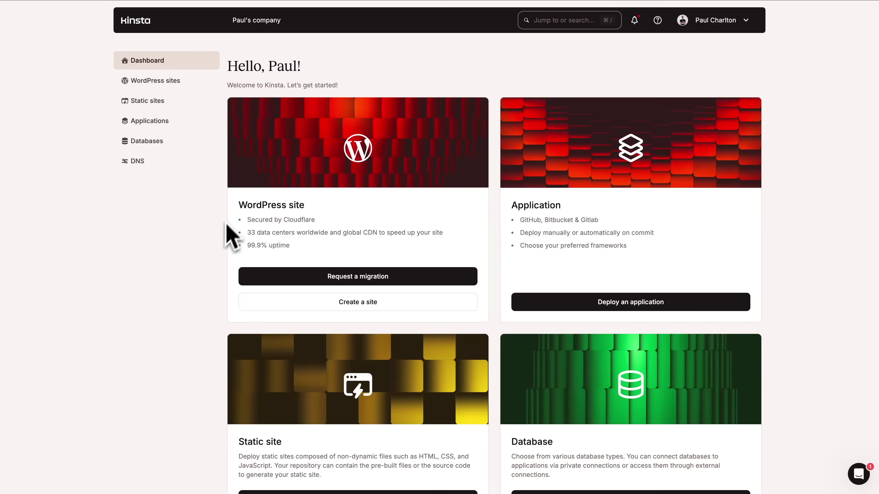
- Open Kinsta's WordPress sites page and start a DNS issue support message with 'main'
{"action": "left_click", "coordinate": [171, 82]}
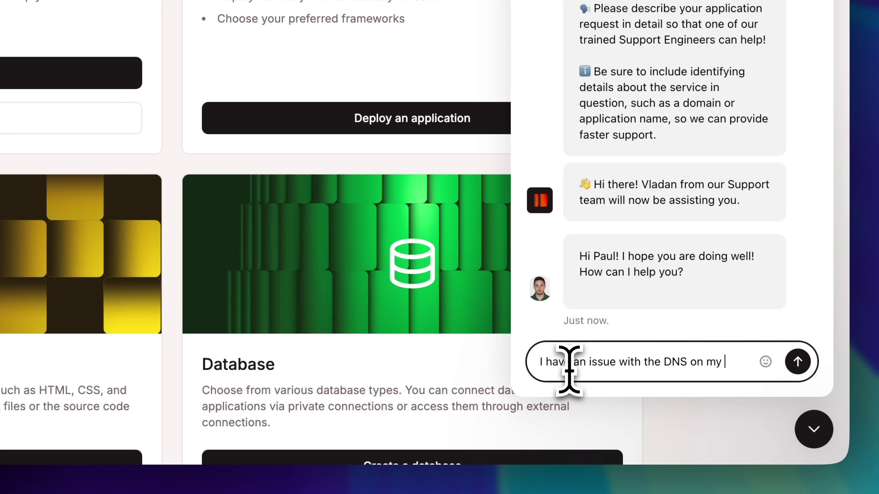
{"action": "type", "text": "main"}
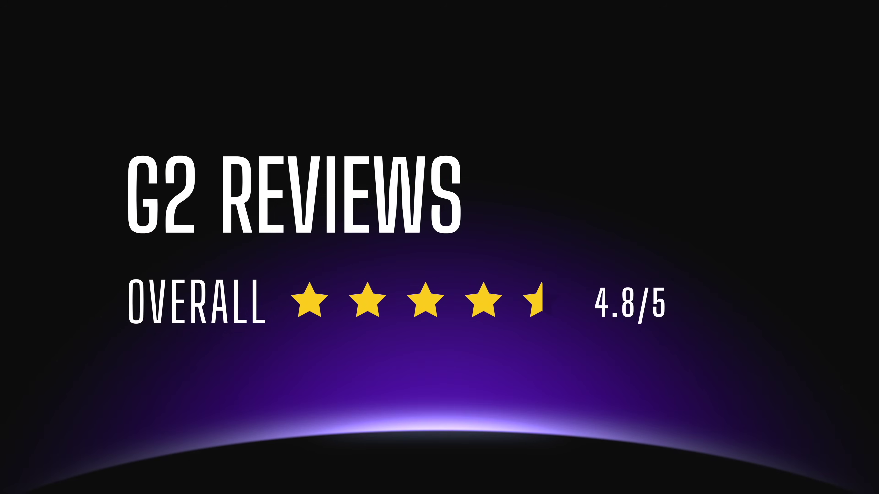